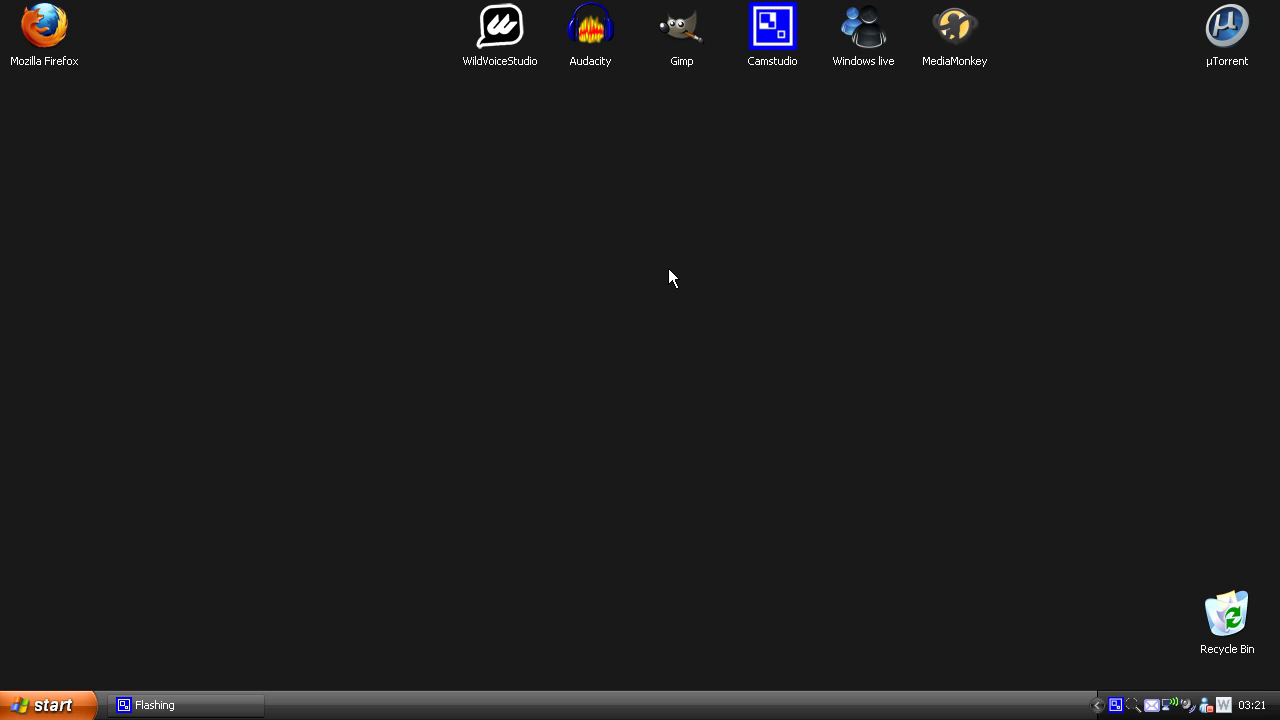
- Open Firefox, search Google for "addons firefox" and open the Add-ons for Firefox site
{"action": "double_click", "coordinate": [52, 38]}
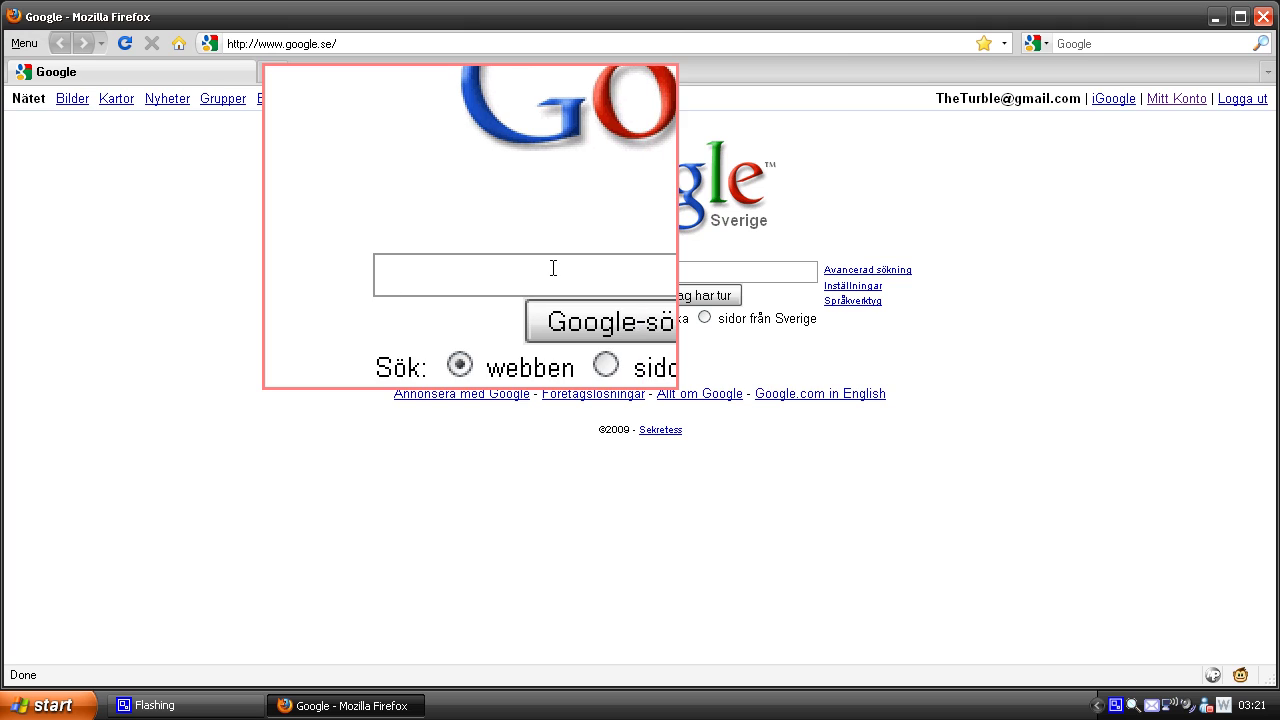
{"action": "type", "text": "addons "}
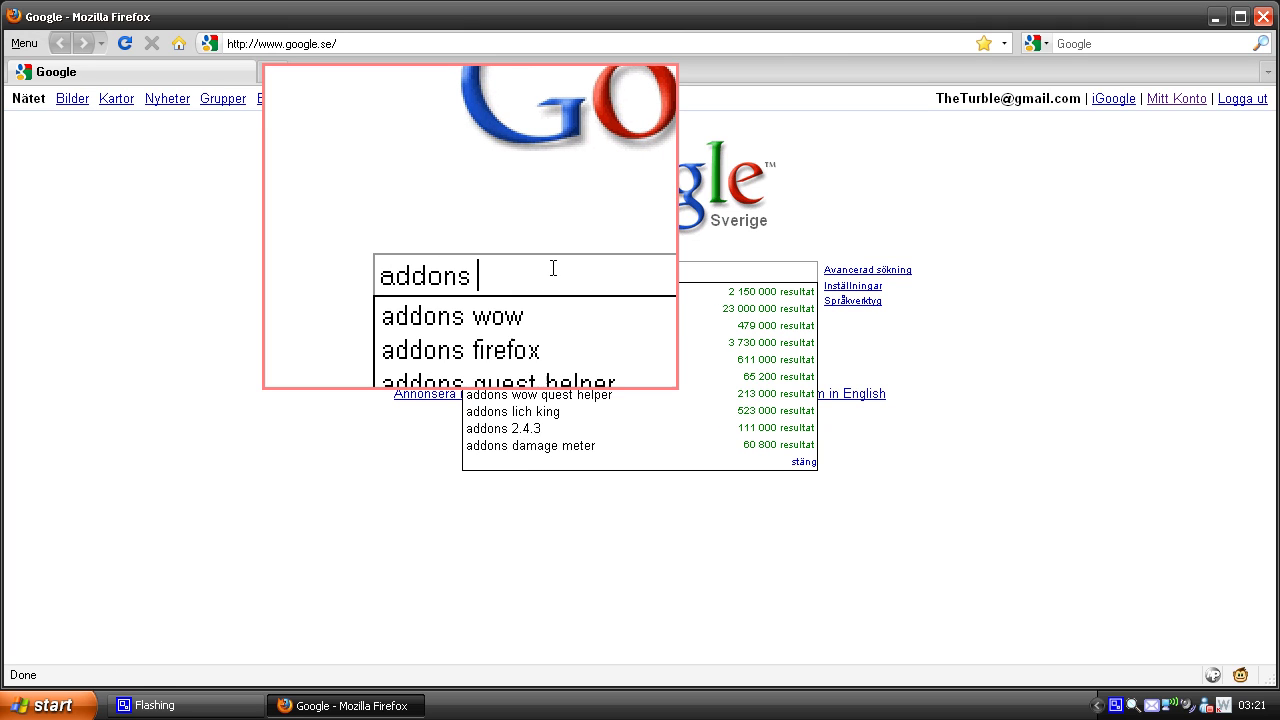
{"action": "type", "text": "firefox"}
{"action": "key", "text": "Return"}
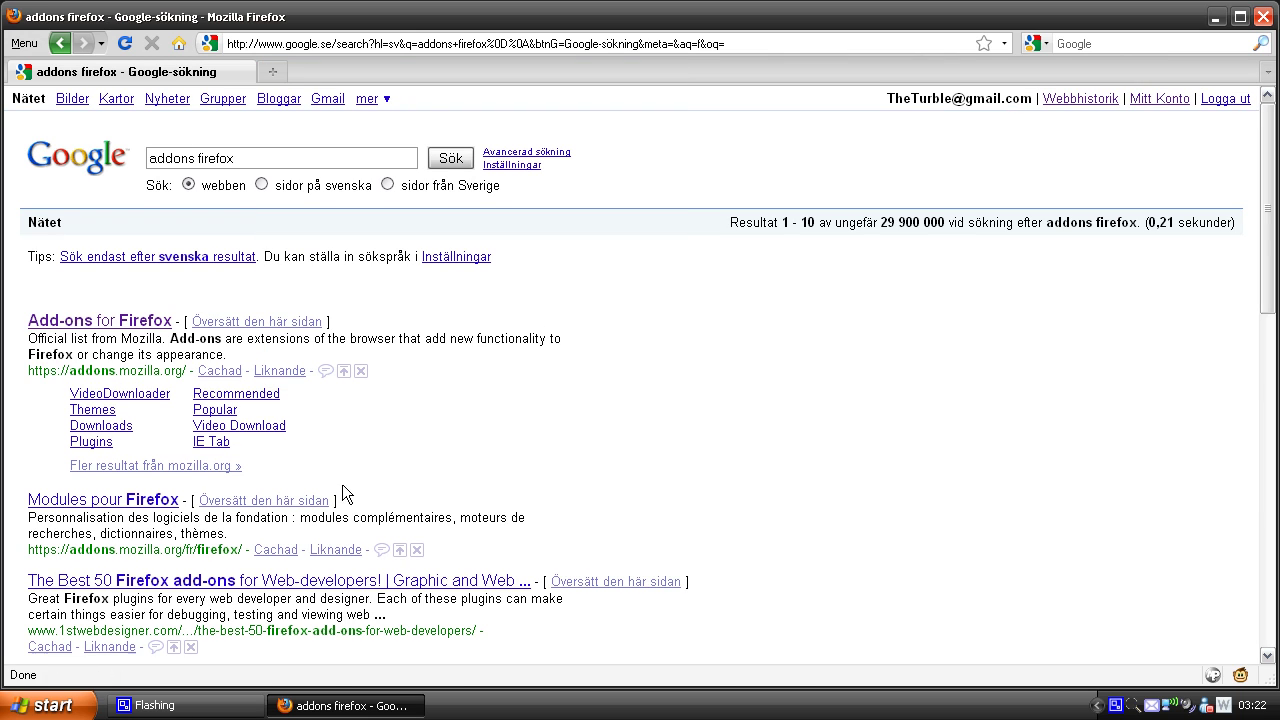
{"action": "left_click", "coordinate": [85, 322]}
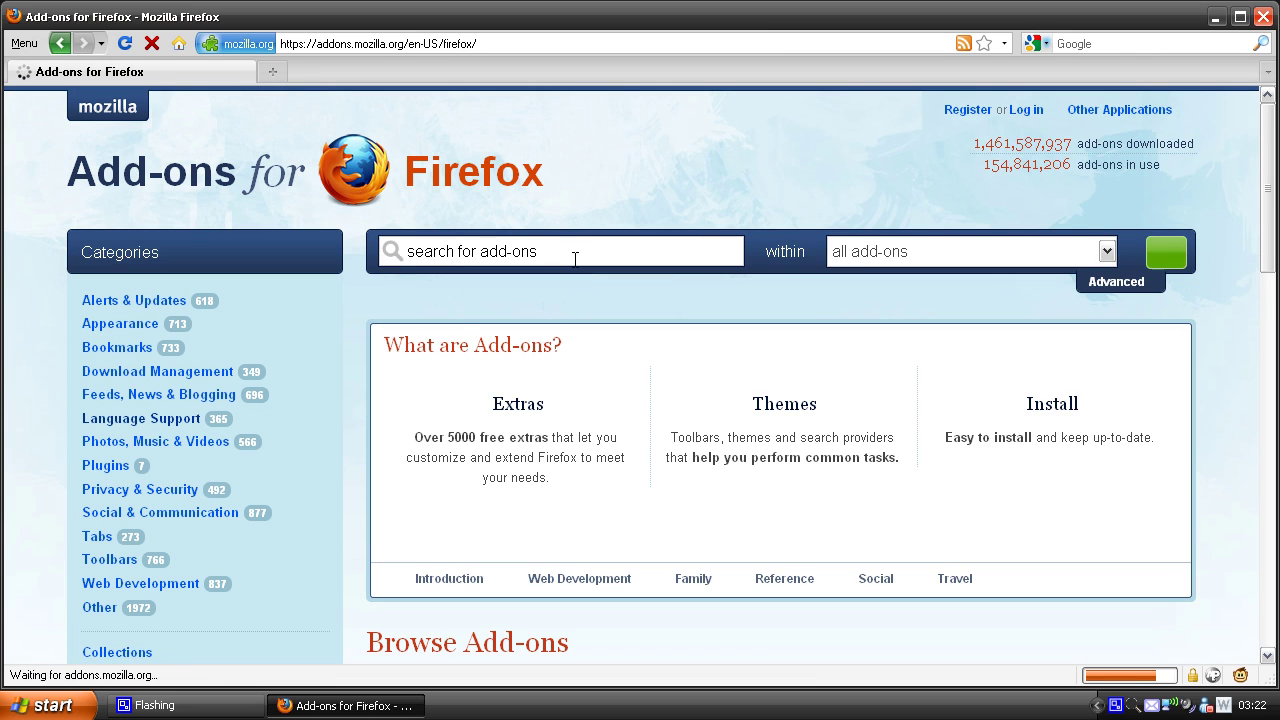
- Search the Firefox add-ons site for "reloadevery"
{"action": "left_click", "coordinate": [575, 253]}
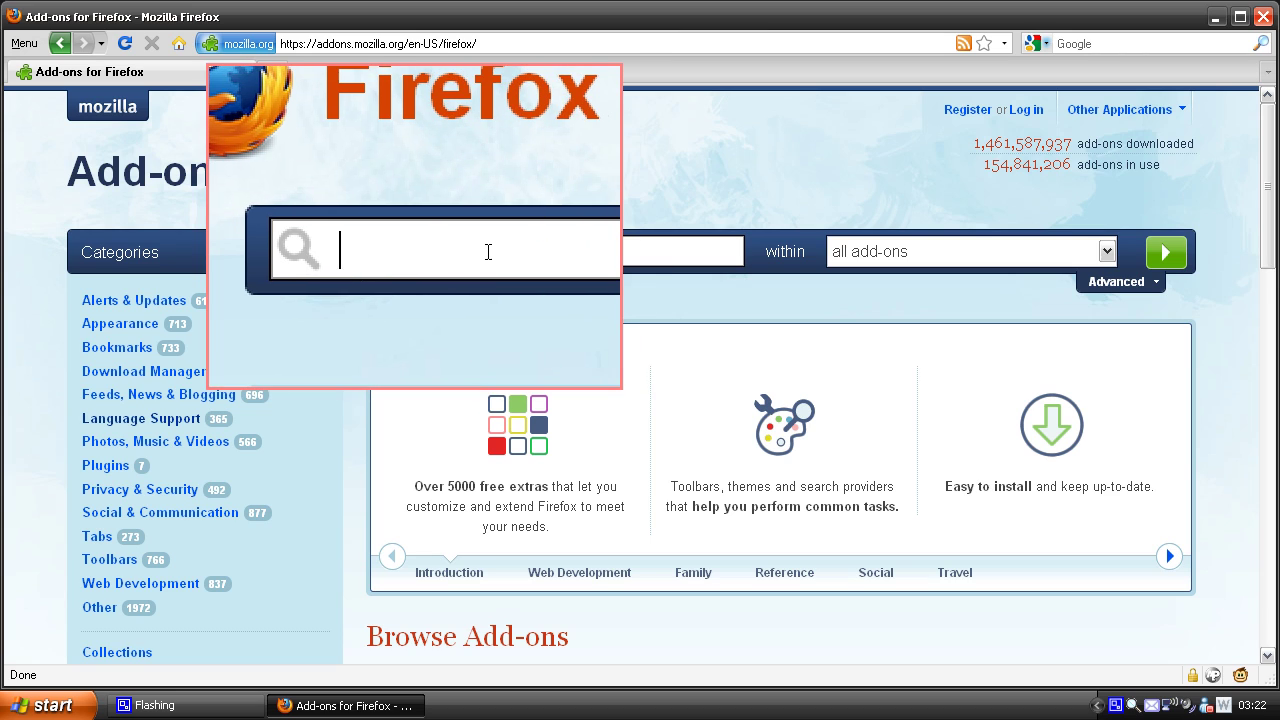
{"action": "type", "text": "reloa"}
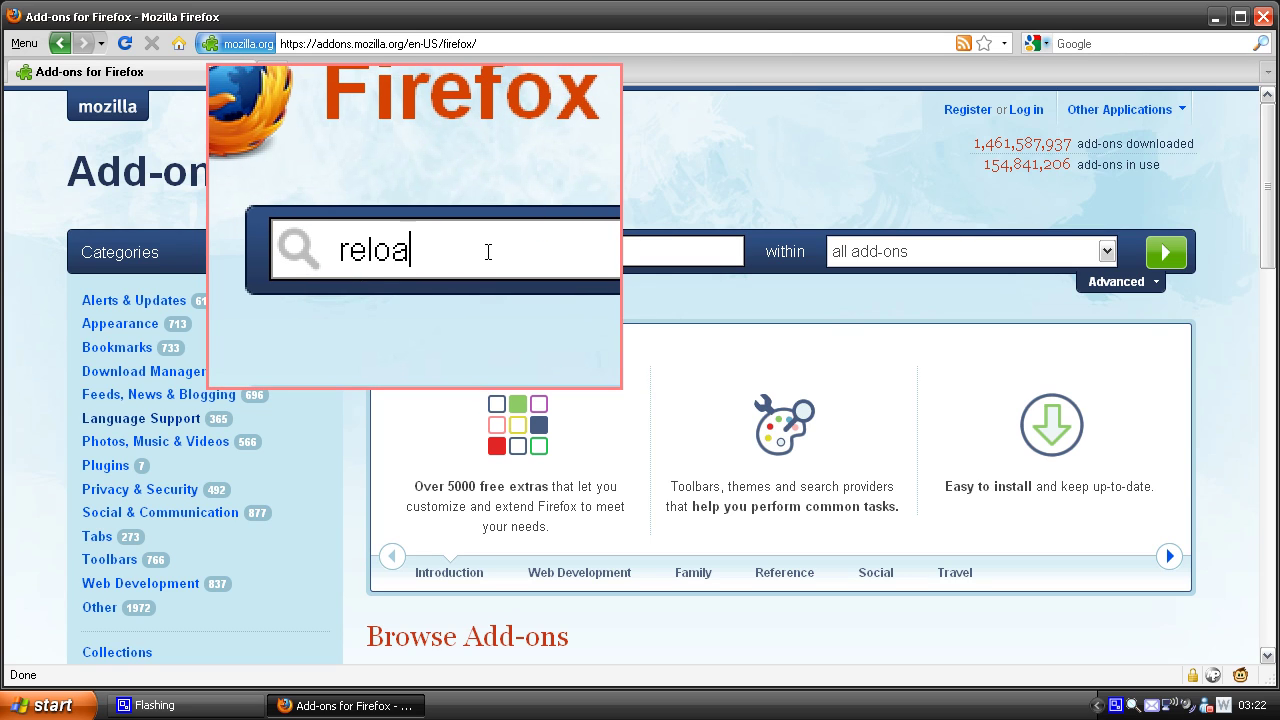
{"action": "type", "text": "devery"}
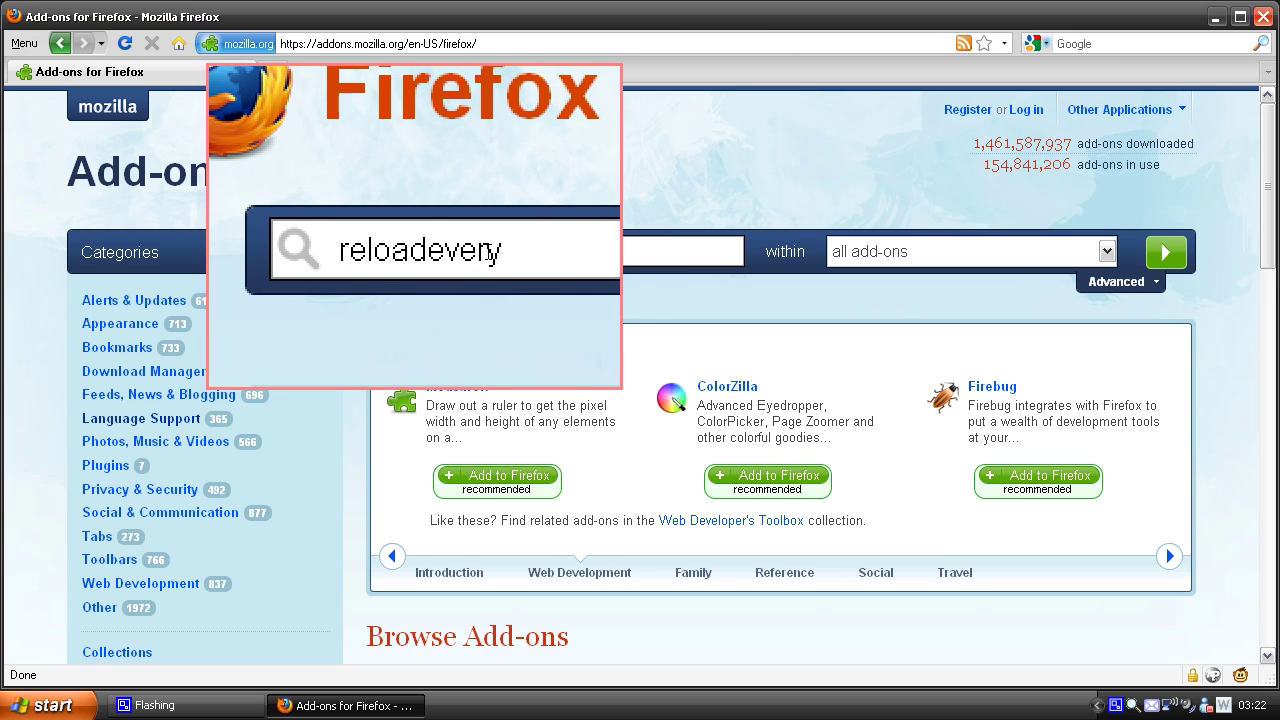
{"action": "key", "text": "Return"}
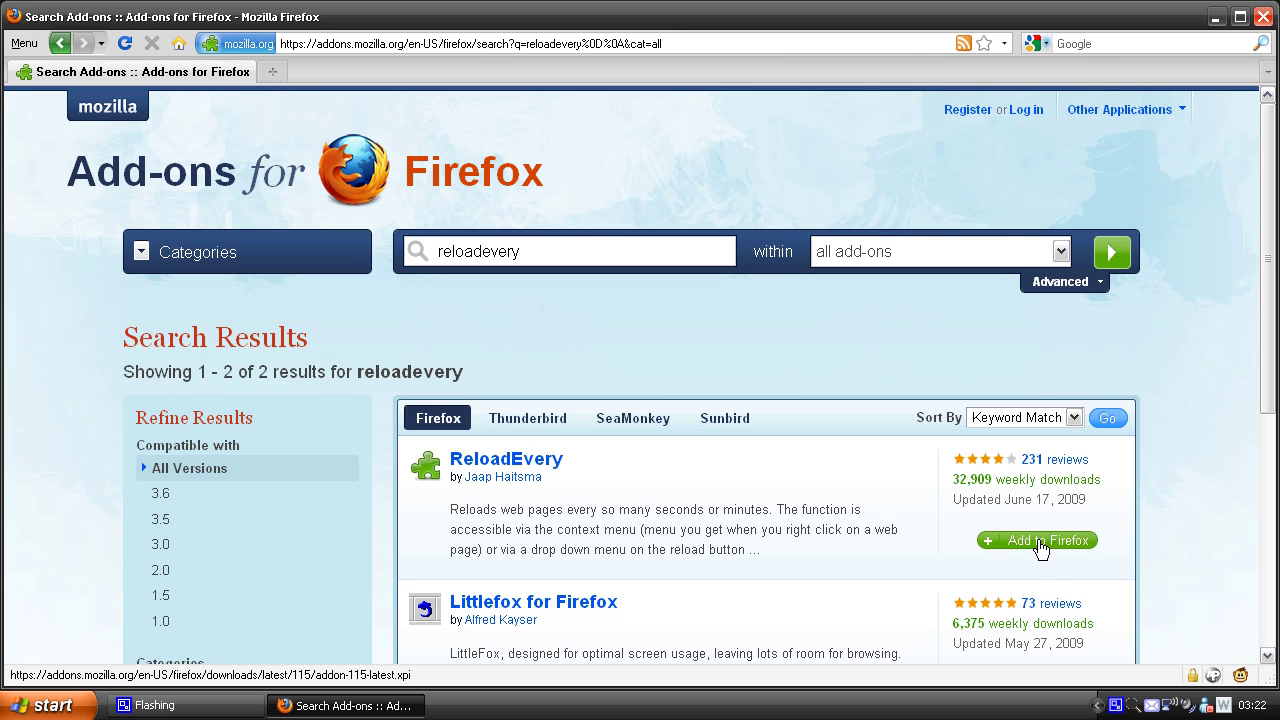
- Install the ReloadEvery add-on, restart Firefox to complete the installation and close the Add-ons window
{"action": "left_click", "coordinate": [1037, 545]}
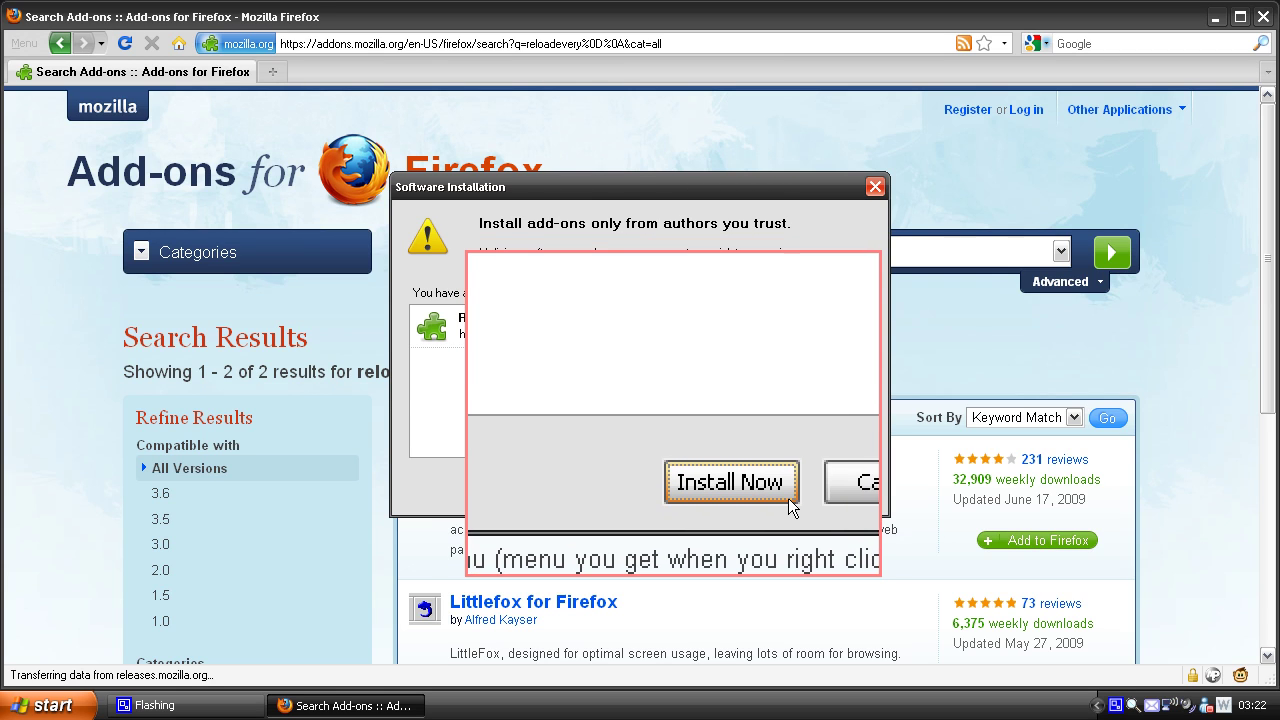
{"action": "left_click", "coordinate": [768, 495]}
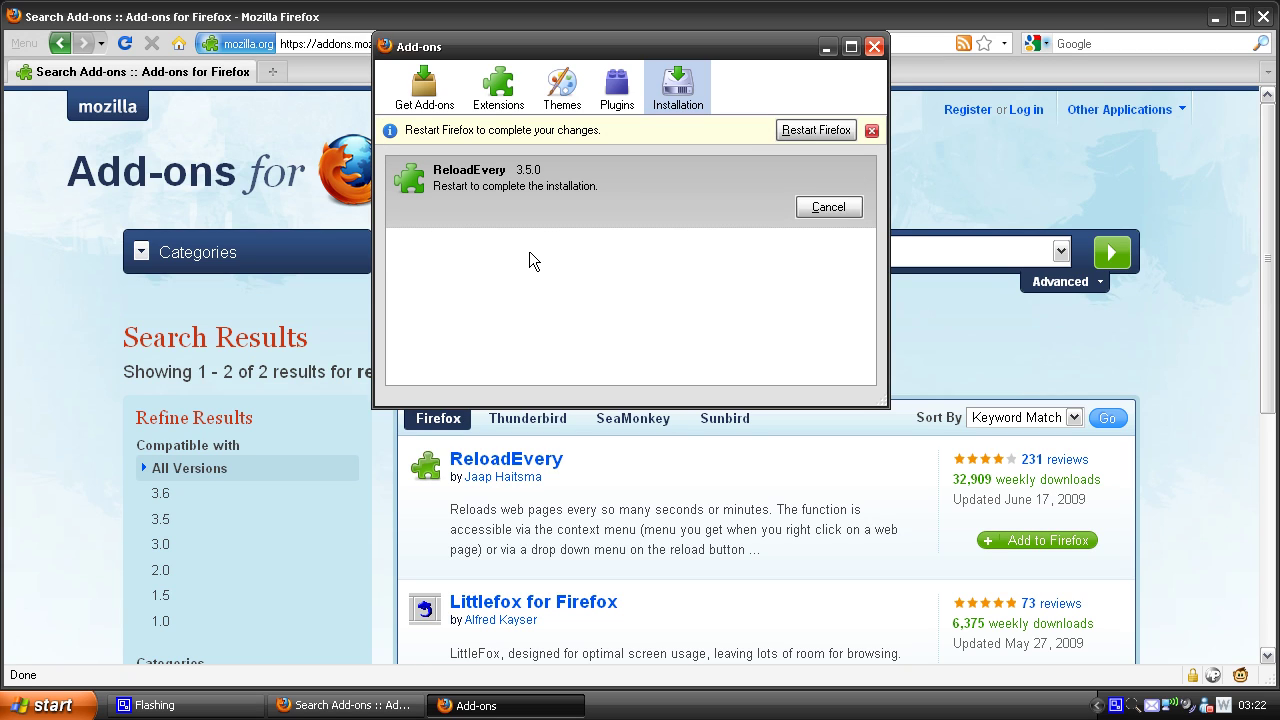
{"action": "left_click", "coordinate": [822, 130]}
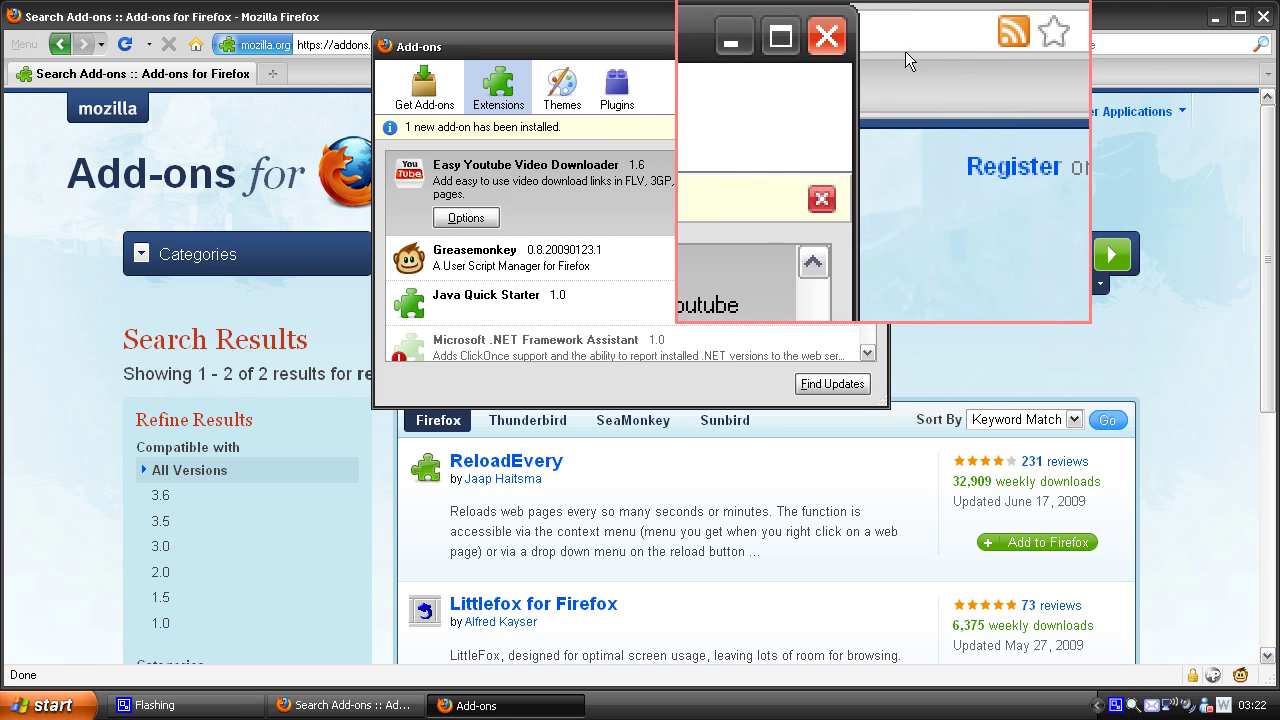
{"action": "left_click", "coordinate": [879, 46]}
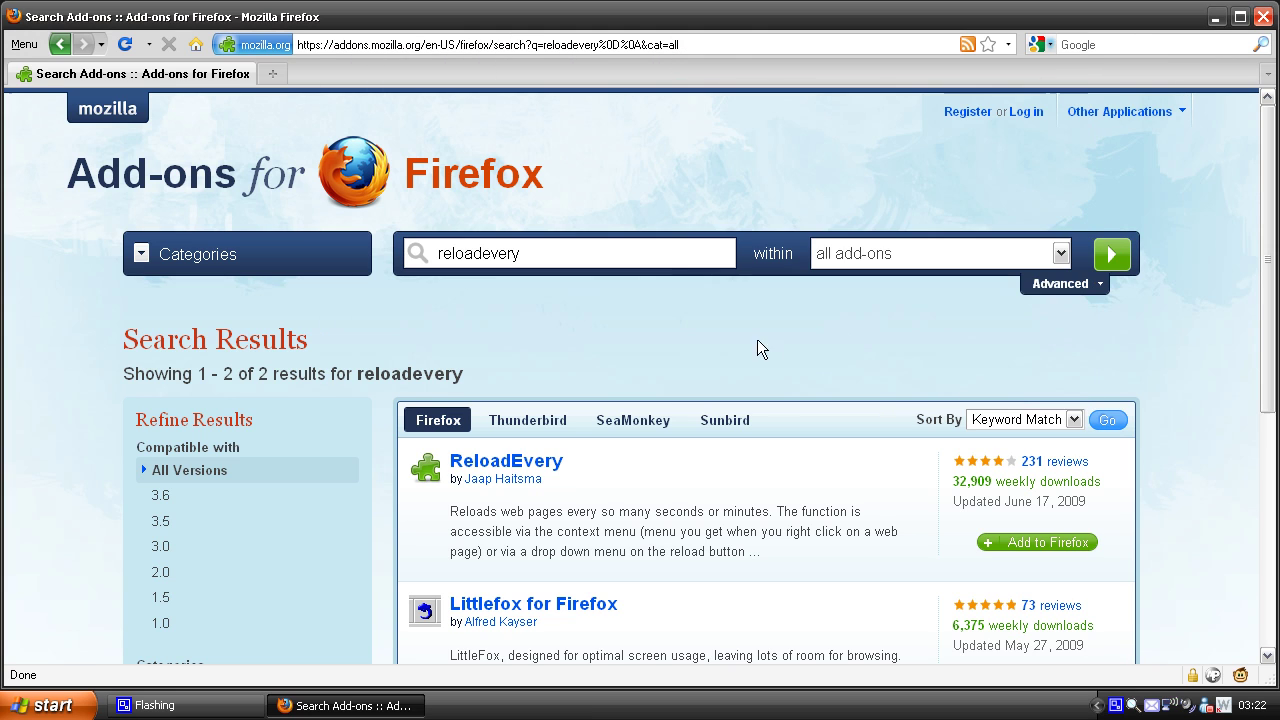
{"action": "left_click", "coordinate": [698, 43]}
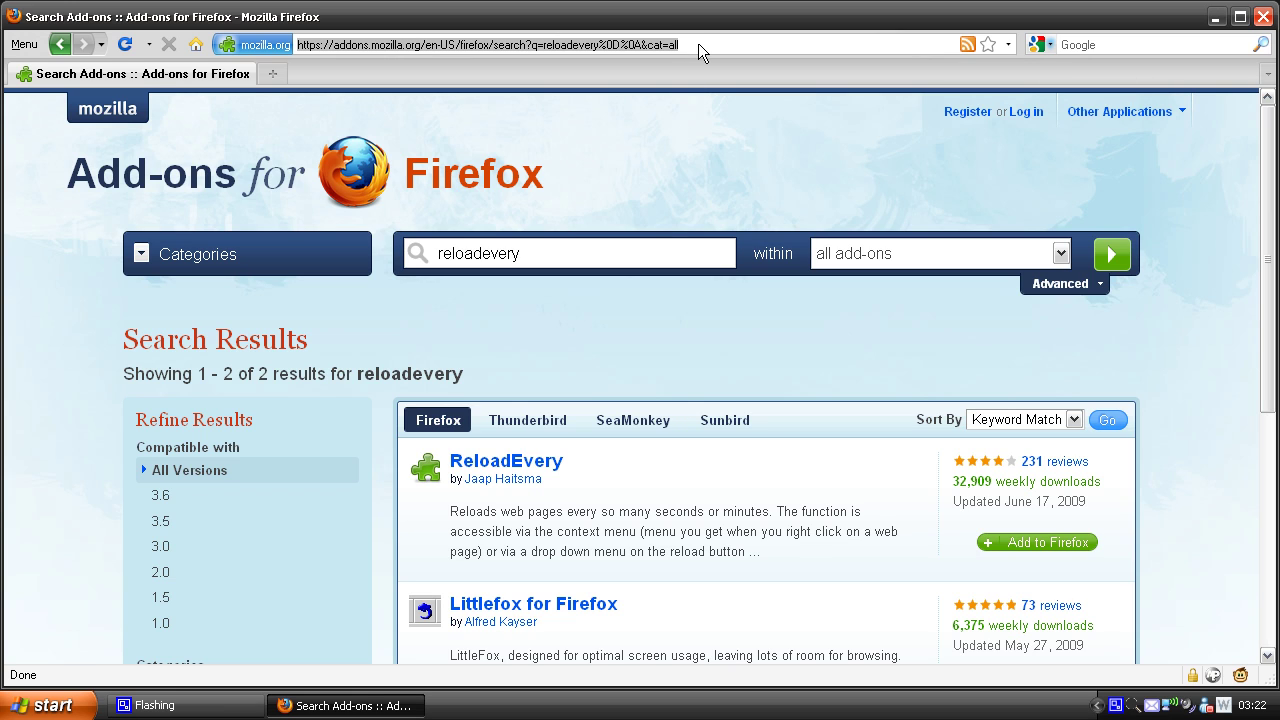
{"action": "type", "text": "googl"}
{"action": "key", "text": "Down"}
{"action": "key", "text": "Return"}
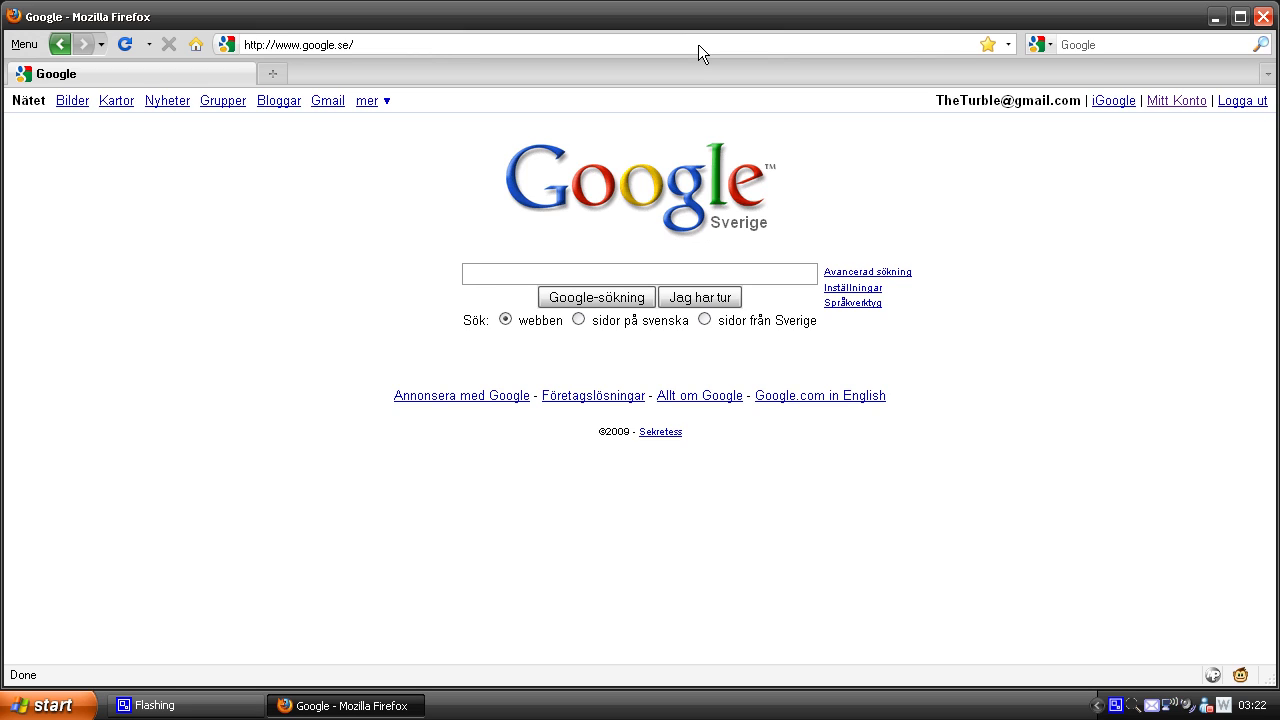
- Set a custom Reload Every time of 40 minutes for the Google page and clear the seconds value
{"action": "right_click", "coordinate": [408, 240]}
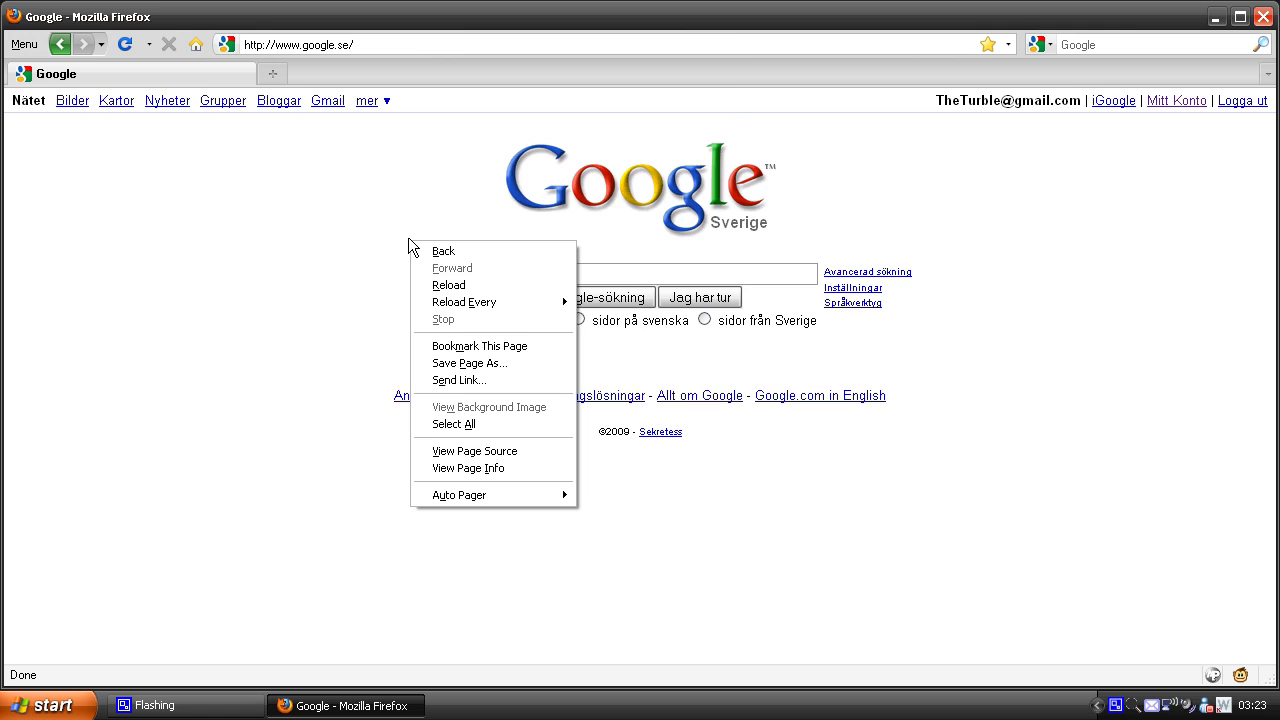
{"action": "key", "text": "Escape"}
{"action": "right_click", "coordinate": [233, 287]}
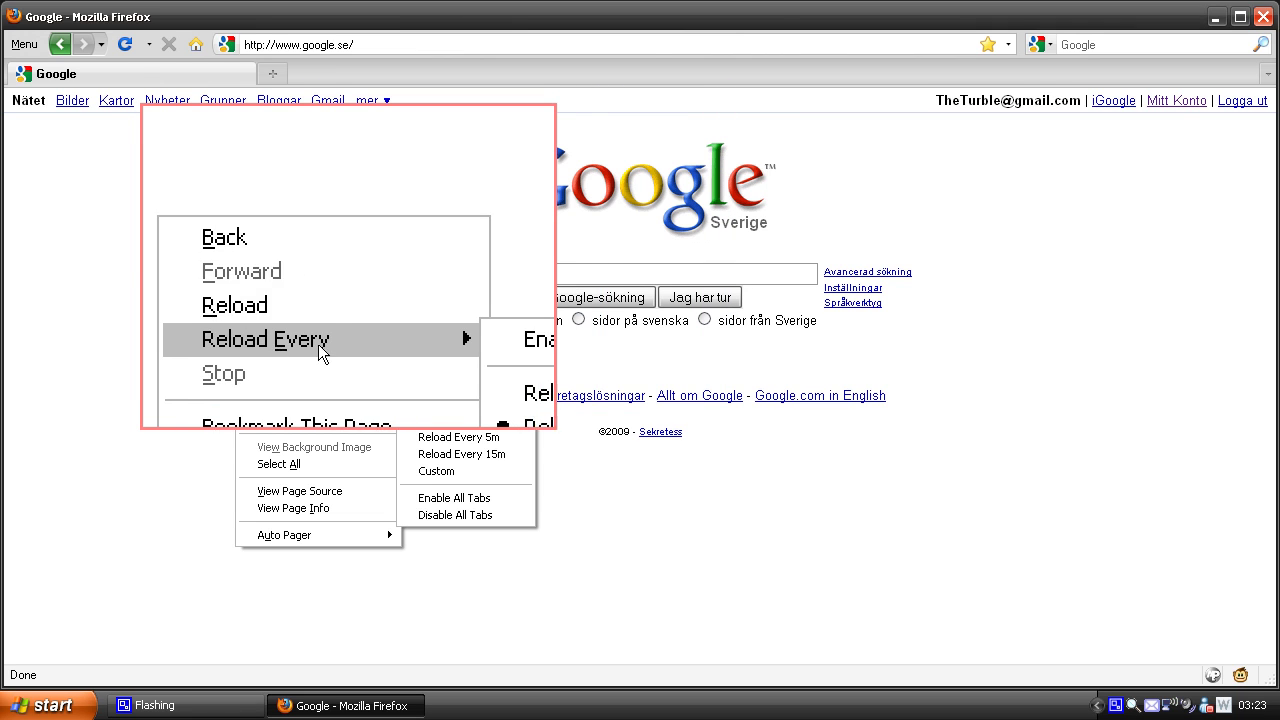
{"action": "mouse_move", "coordinate": [308, 355]}
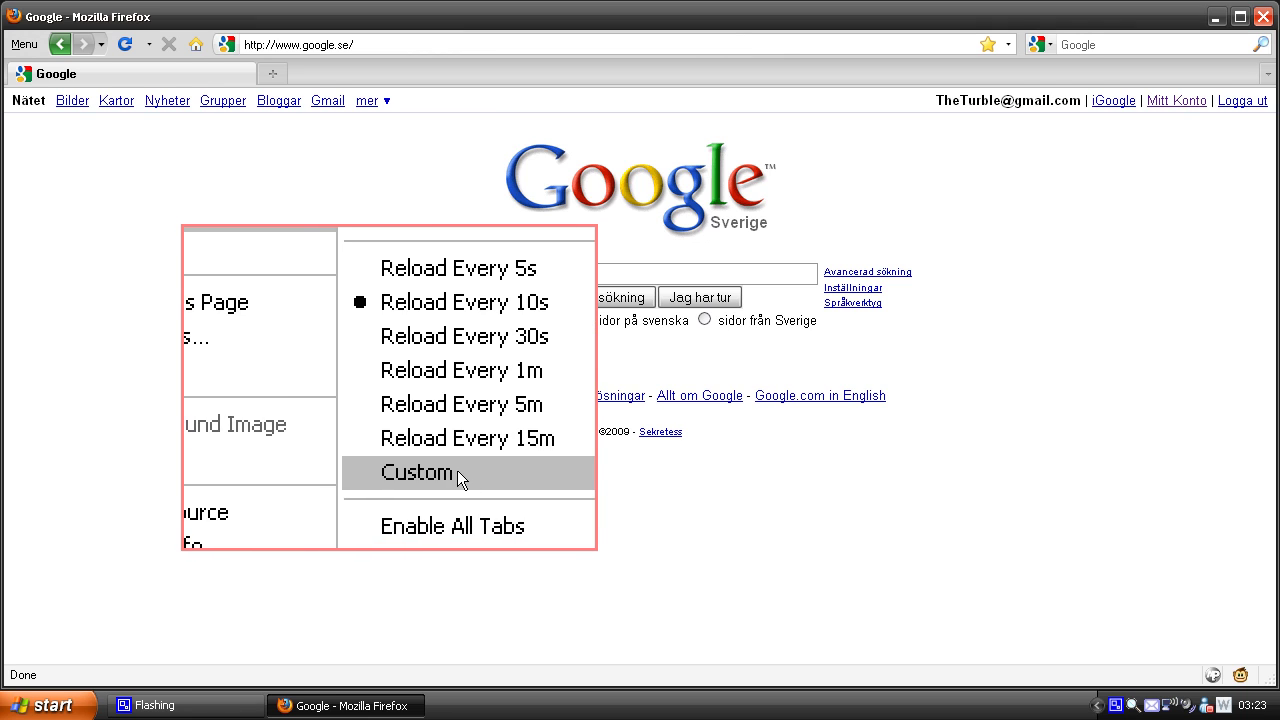
{"action": "left_click", "coordinate": [460, 476]}
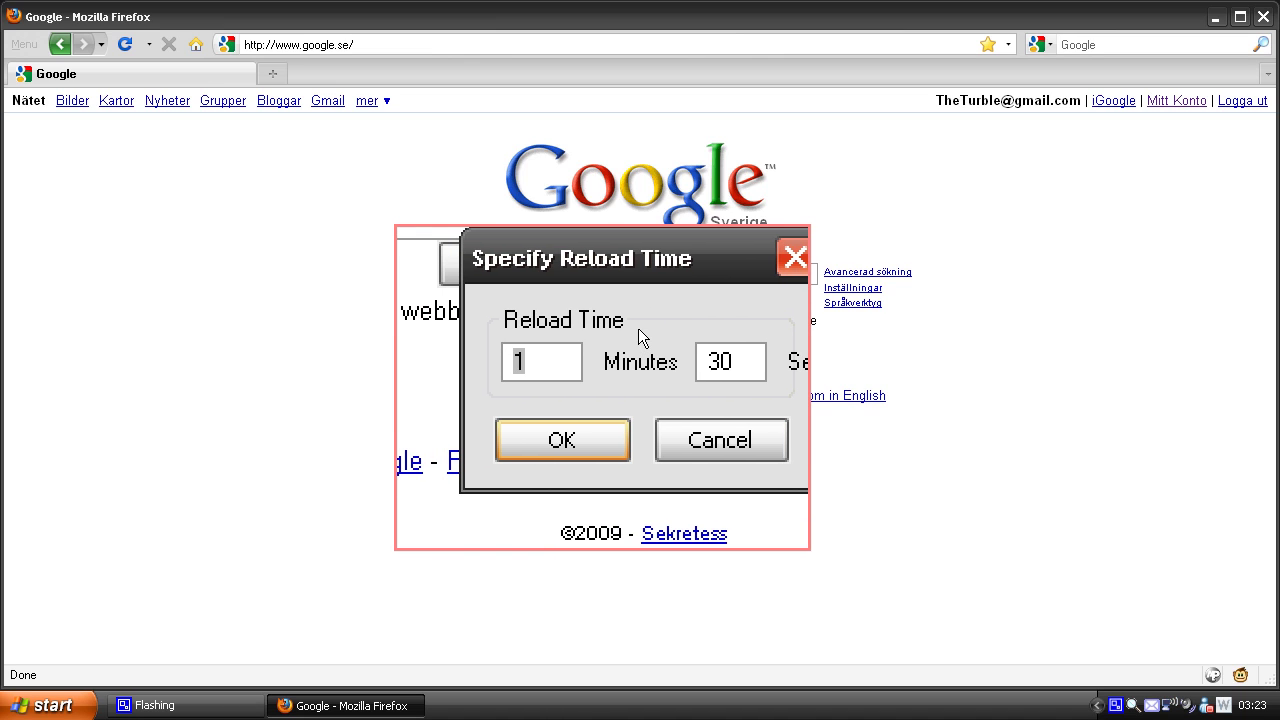
{"action": "type", "text": "40"}
{"action": "left_click", "coordinate": [691, 350]}
{"action": "double_click", "coordinate": [697, 345]}
{"action": "key", "text": "BackSpace"}
{"action": "left_click", "coordinate": [616, 388]}
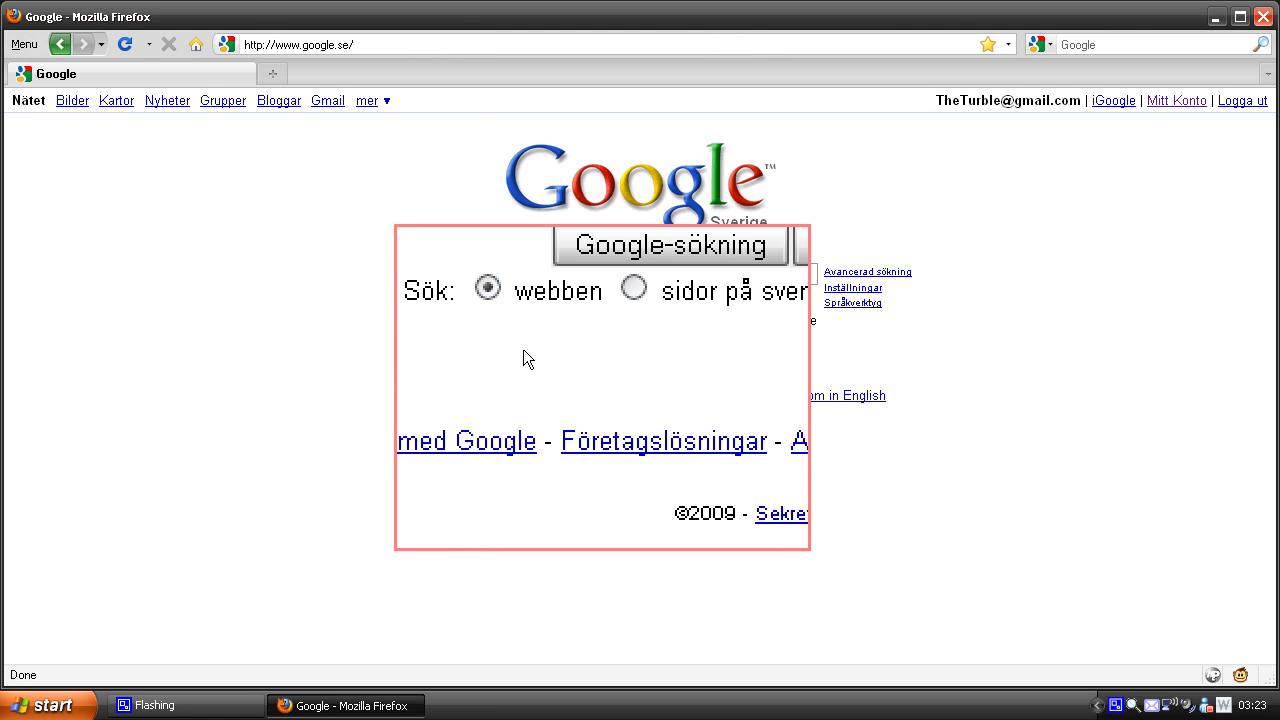
- Disable automatic reloading on the Google page and set a custom reload time of 80 minutes
{"action": "right_click", "coordinate": [228, 288]}
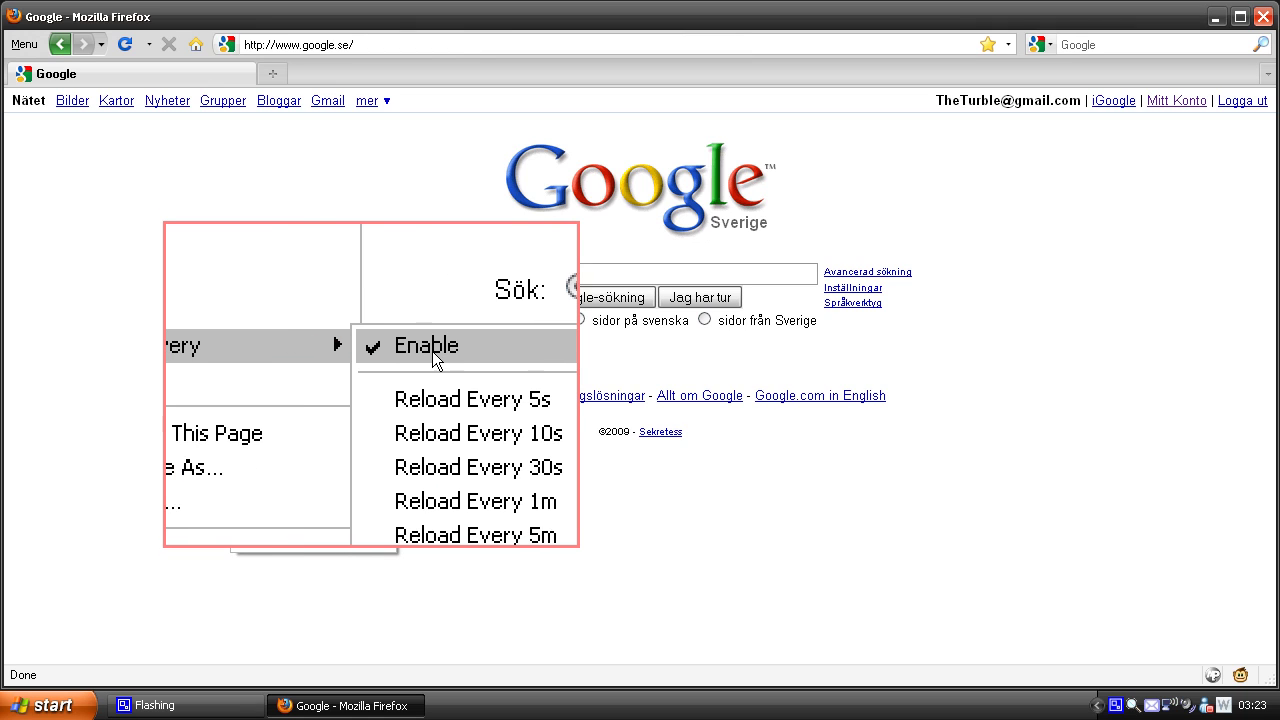
{"action": "left_click", "coordinate": [418, 352]}
{"action": "right_click", "coordinate": [176, 261]}
{"action": "mouse_move", "coordinate": [320, 330]}
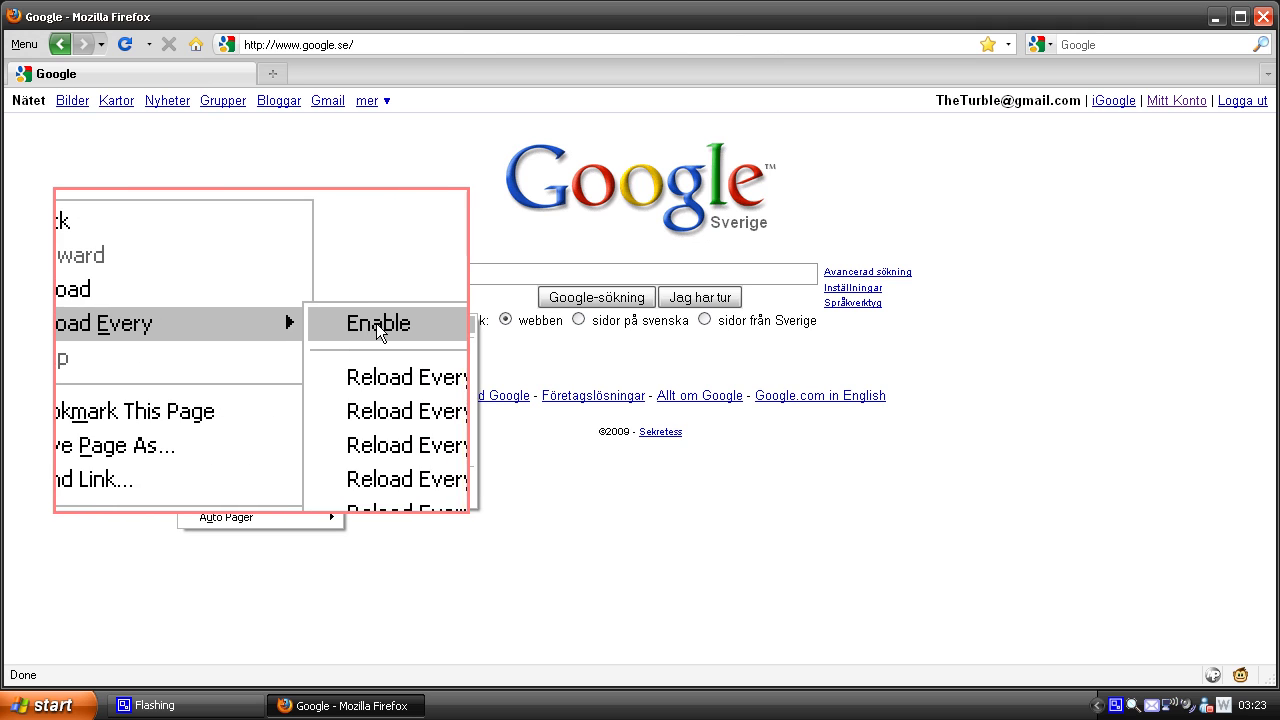
{"action": "left_click", "coordinate": [419, 458]}
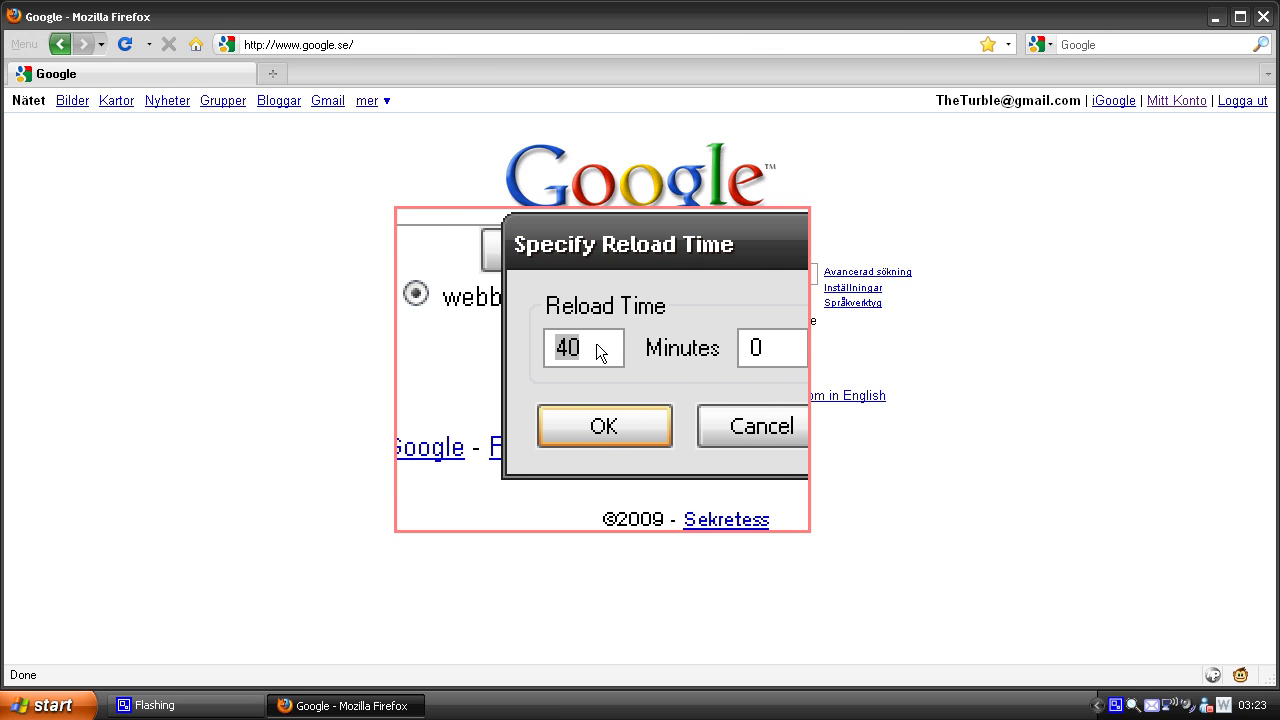
{"action": "type", "text": "80"}
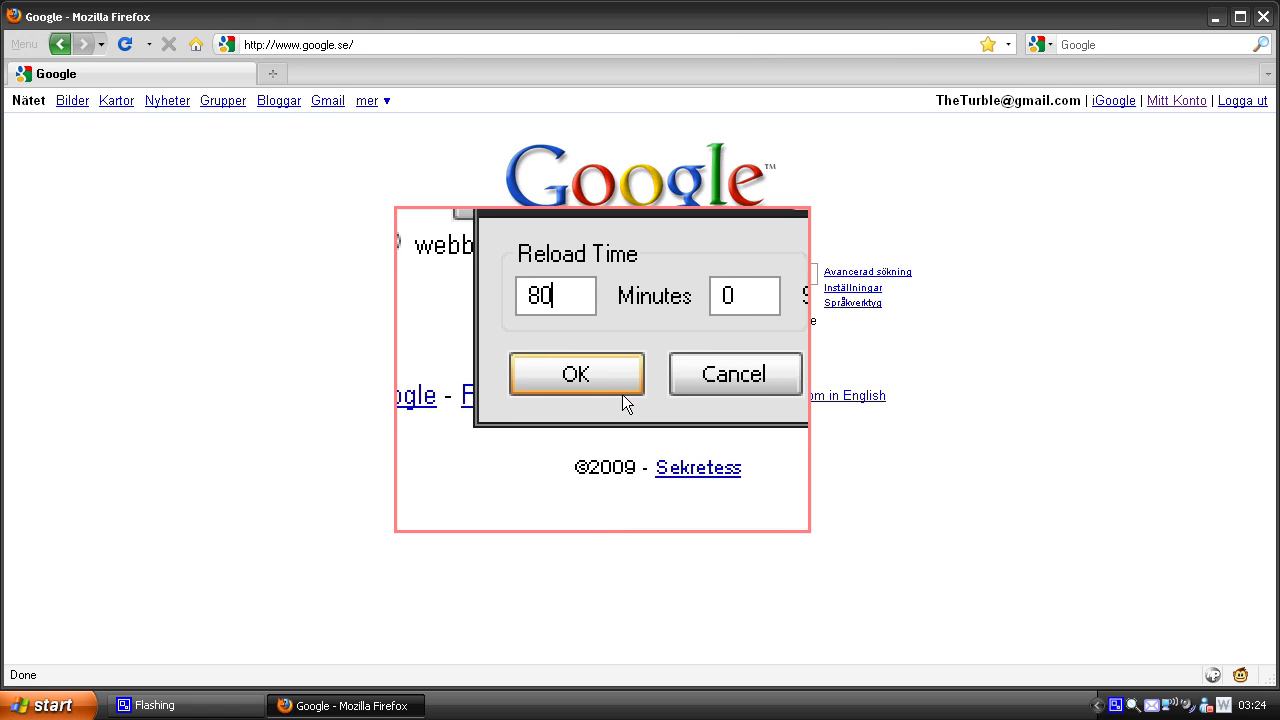
{"action": "left_click", "coordinate": [617, 387]}
- Set the Google page to reload every 5 seconds
{"action": "right_click", "coordinate": [186, 240]}
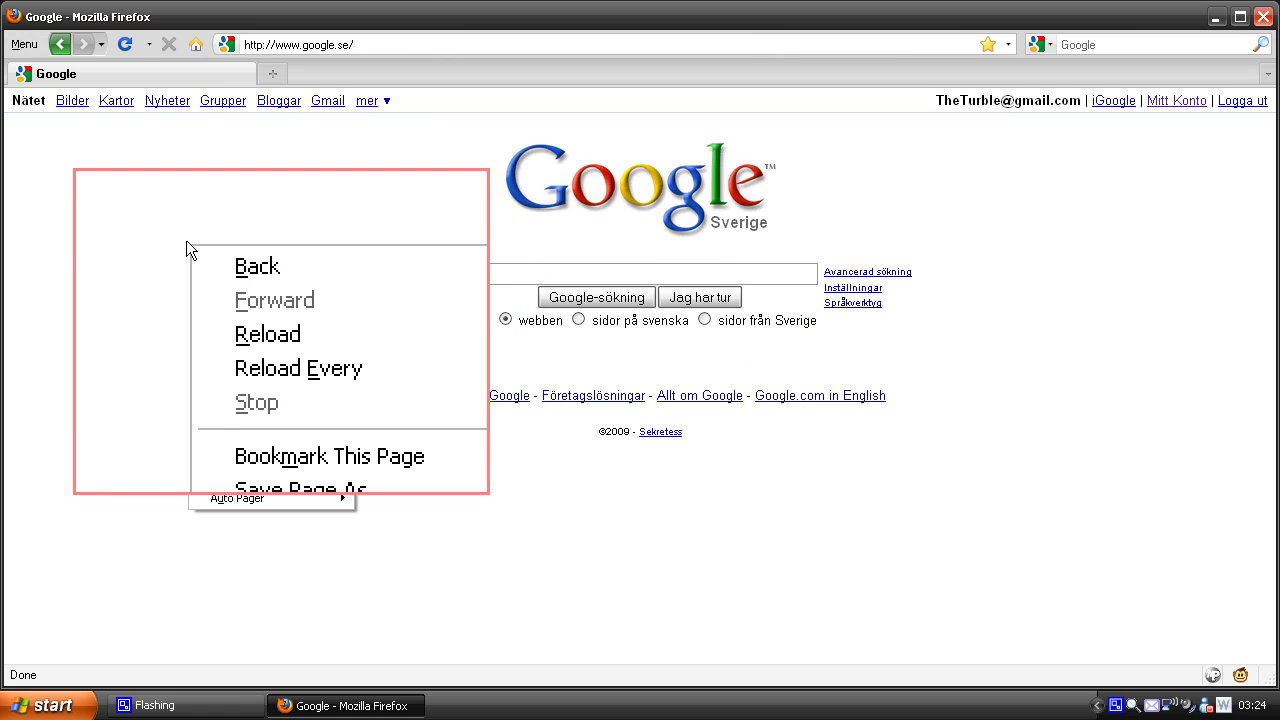
{"action": "mouse_move", "coordinate": [277, 306]}
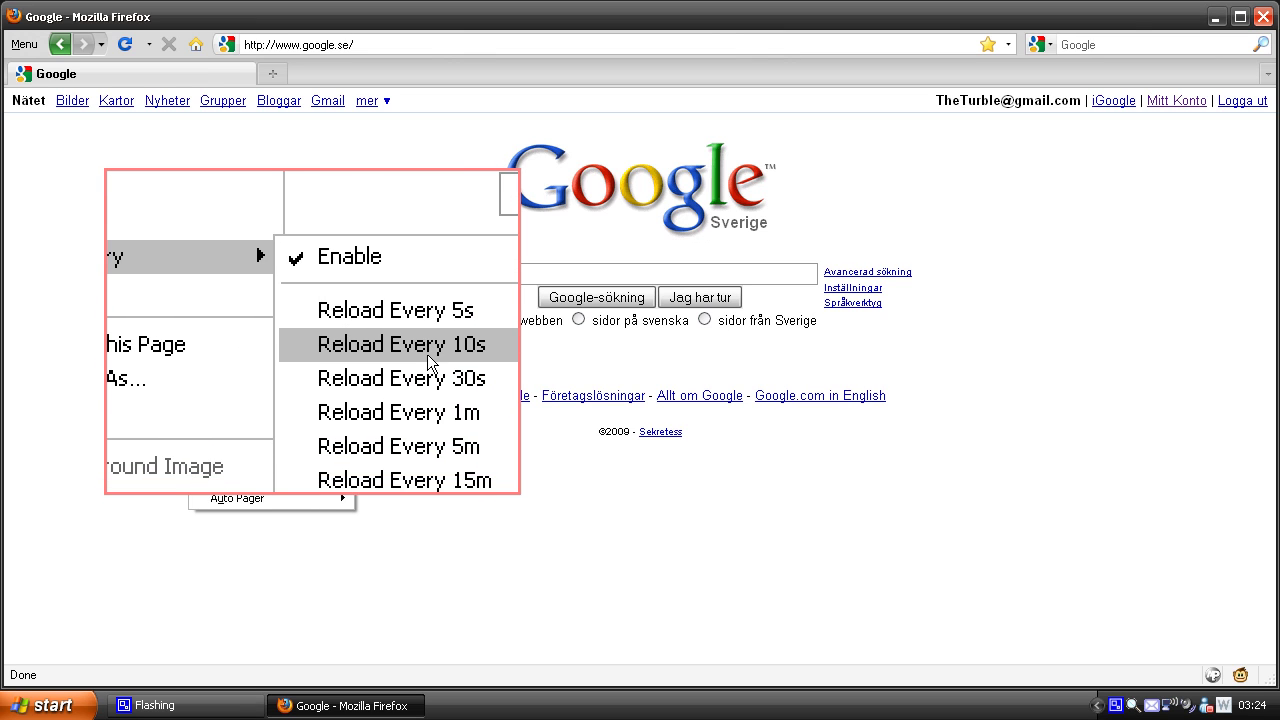
{"action": "left_click", "coordinate": [376, 332]}
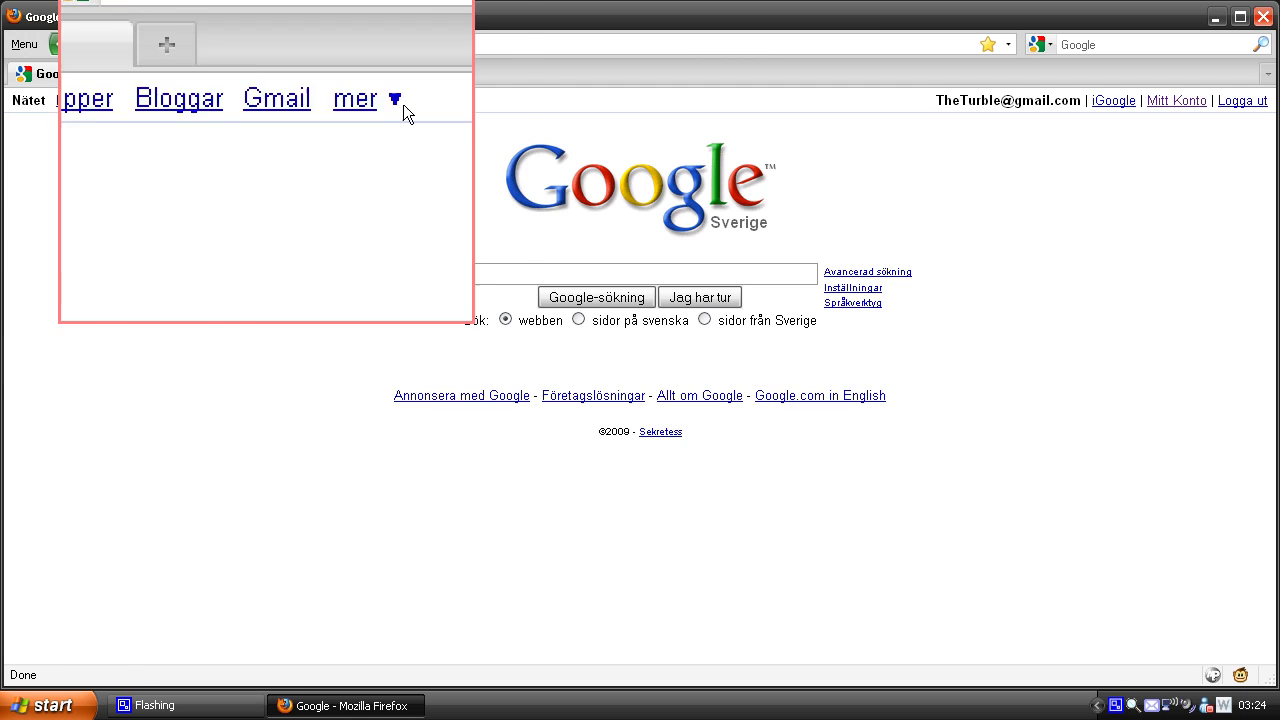
{"action": "left_click", "coordinate": [236, 46]}
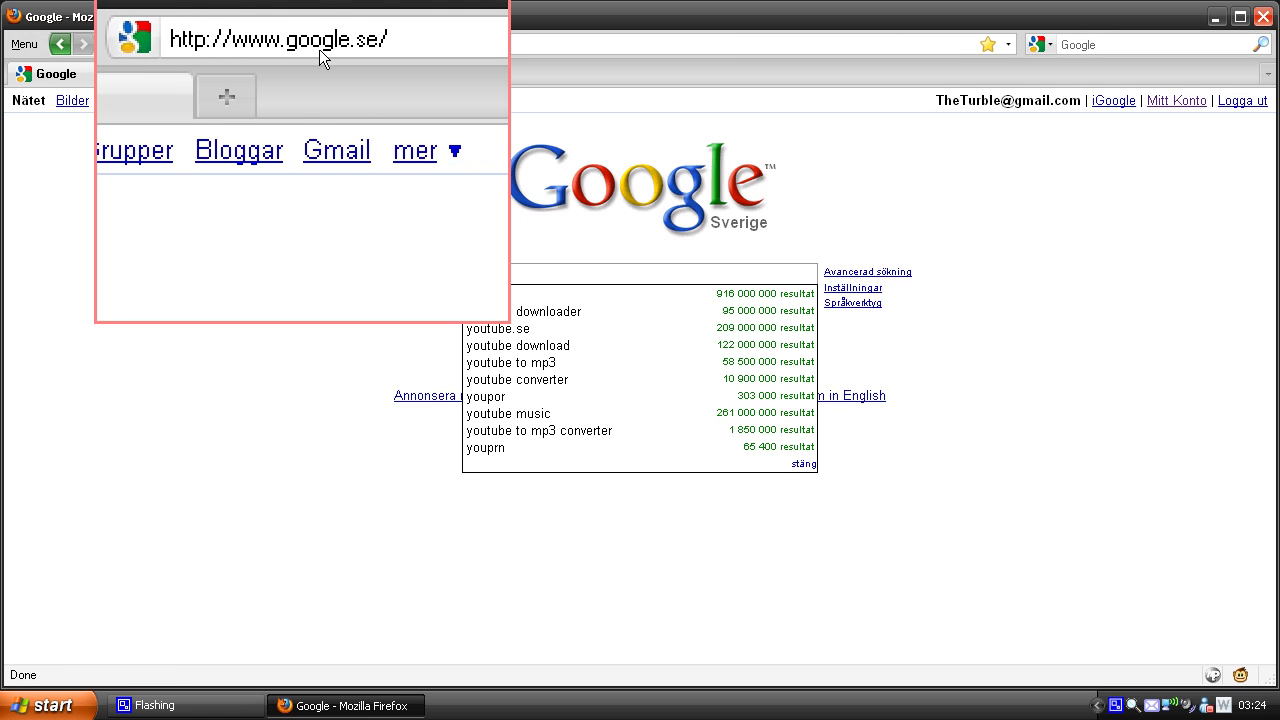
{"action": "left_click", "coordinate": [228, 46]}
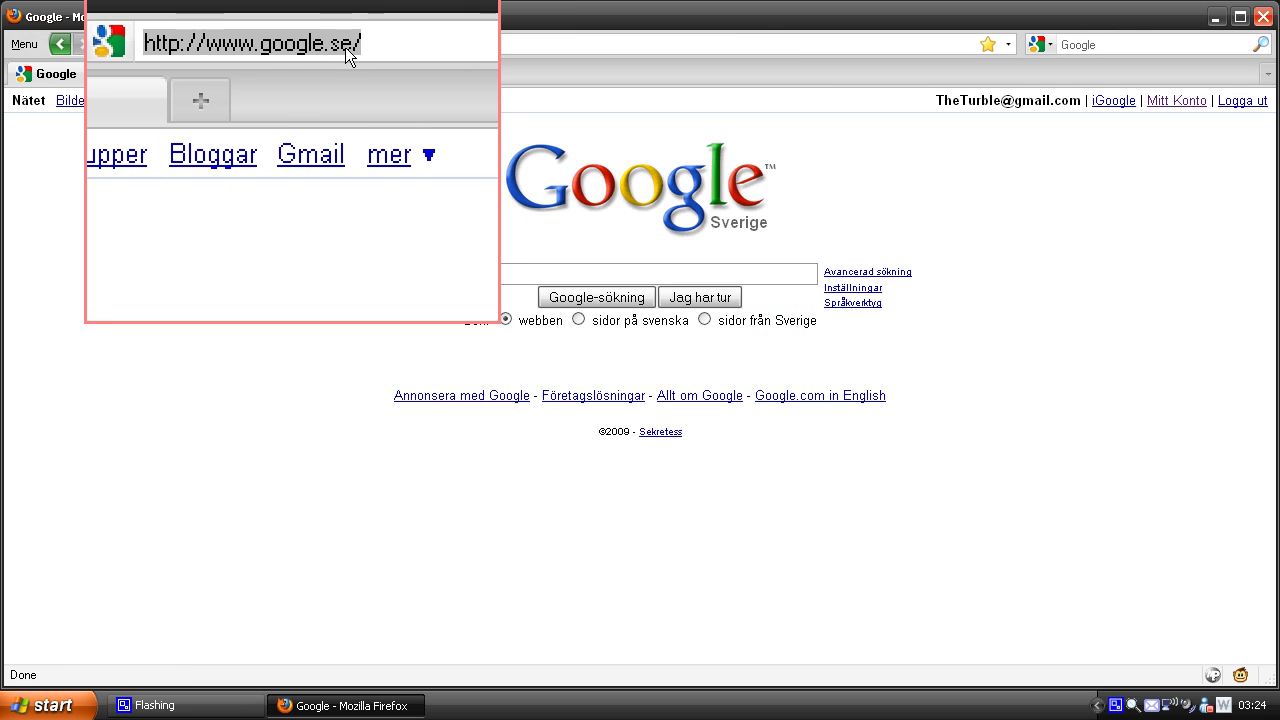
{"action": "type", "text": "you"}
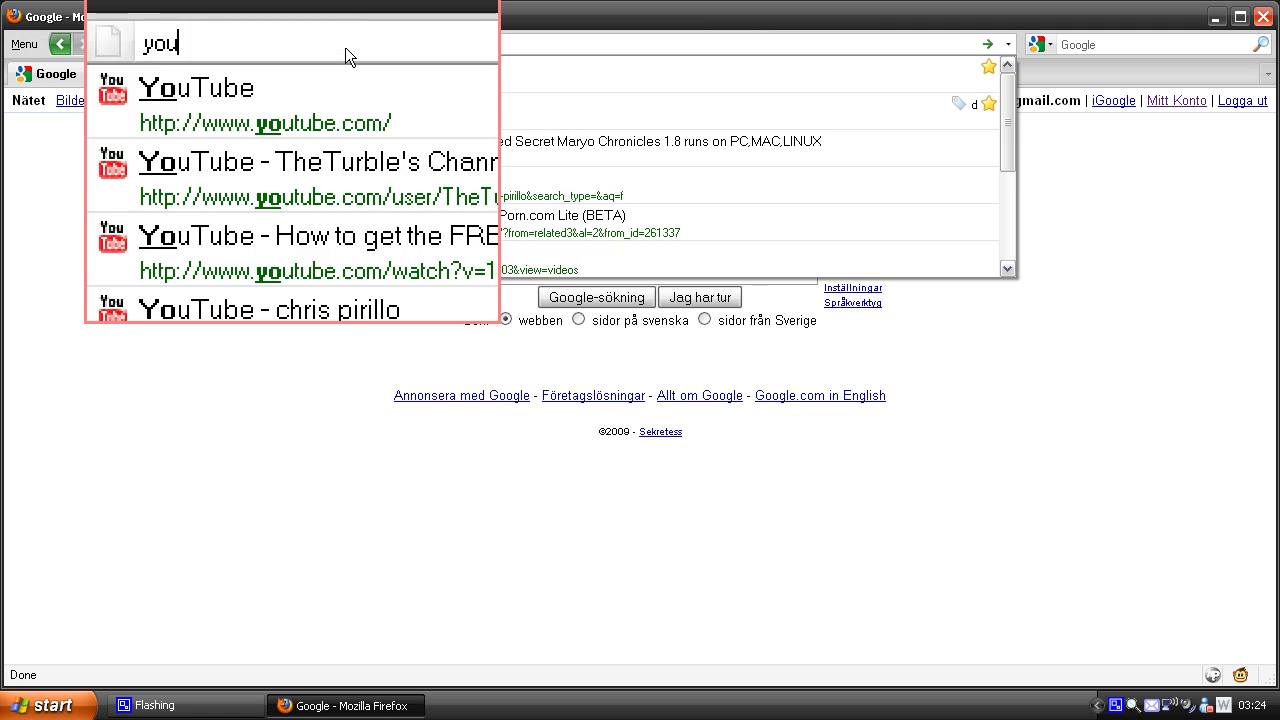
{"action": "key", "text": "Down"}
{"action": "key", "text": "Return"}
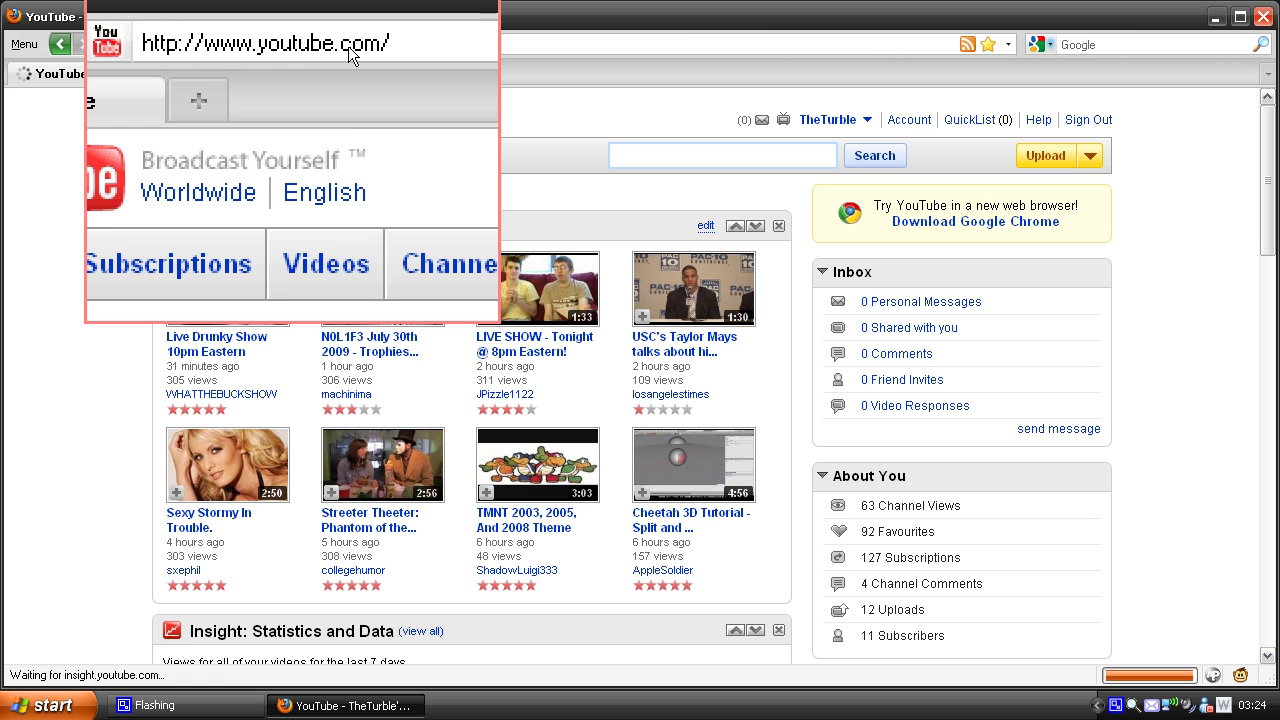
- Set the YouTube page to reload every 5 seconds
{"action": "right_click", "coordinate": [98, 277]}
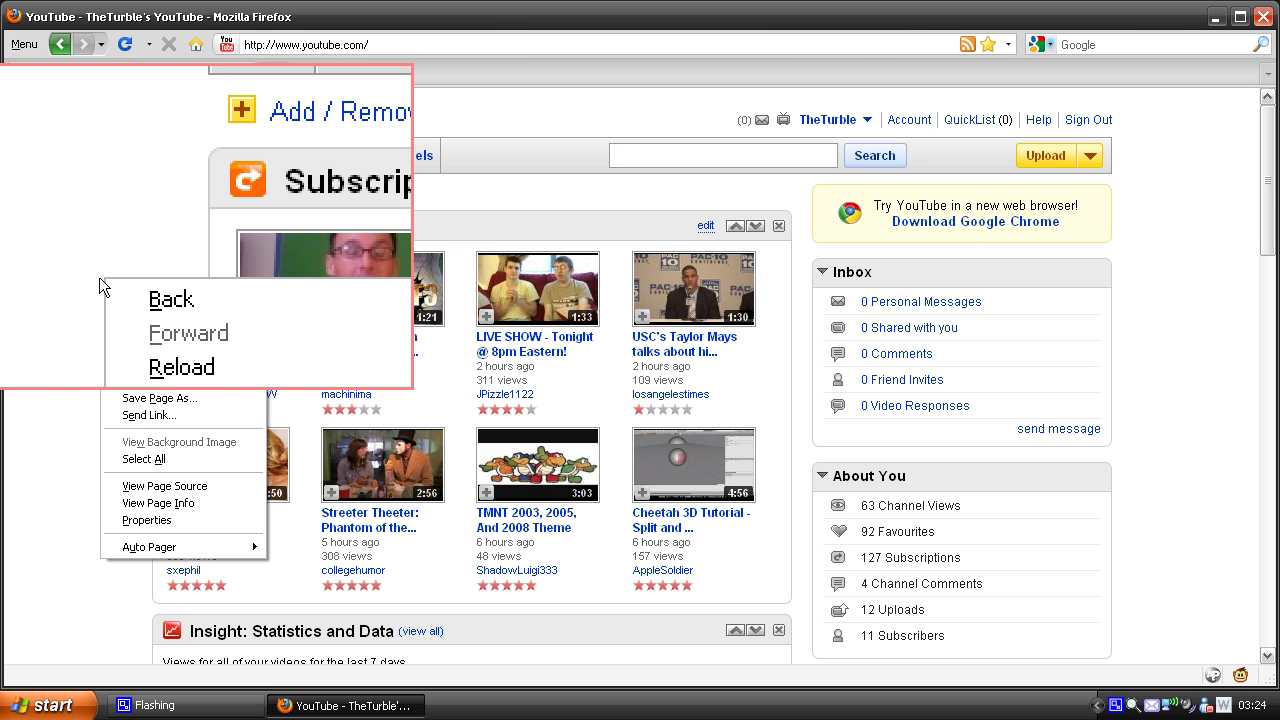
{"action": "mouse_move", "coordinate": [200, 338]}
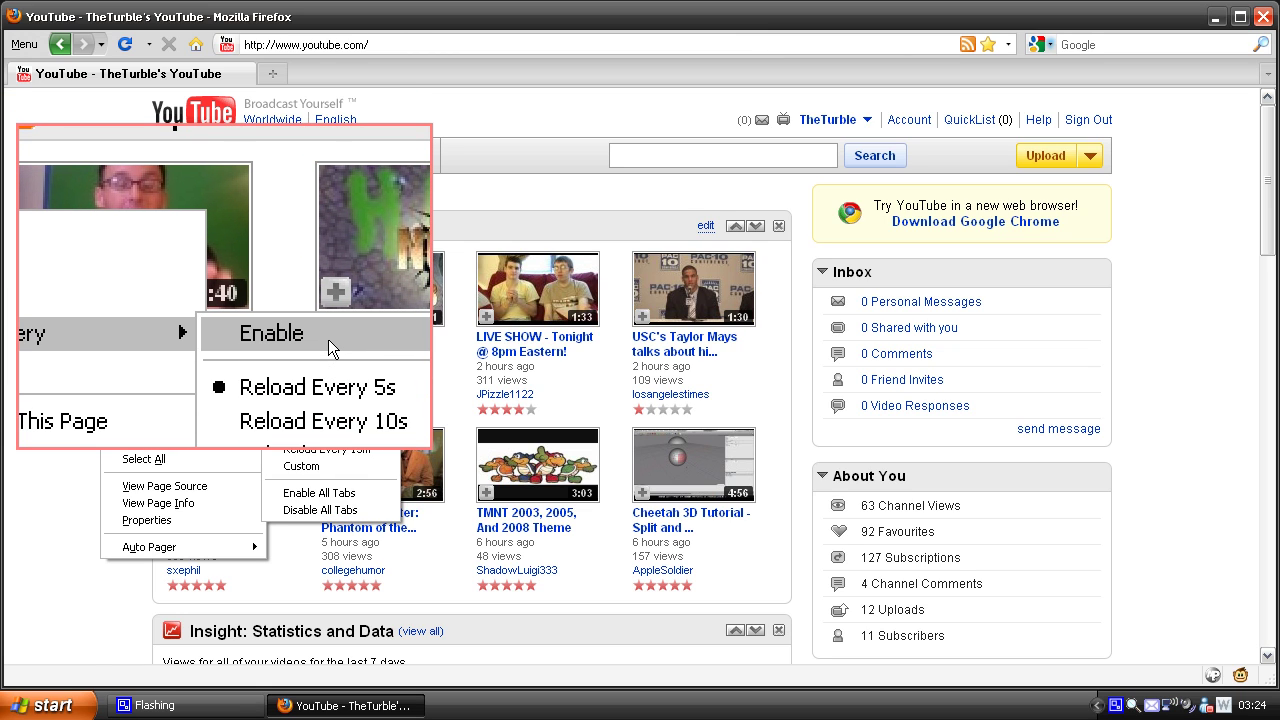
{"action": "left_click", "coordinate": [327, 389]}
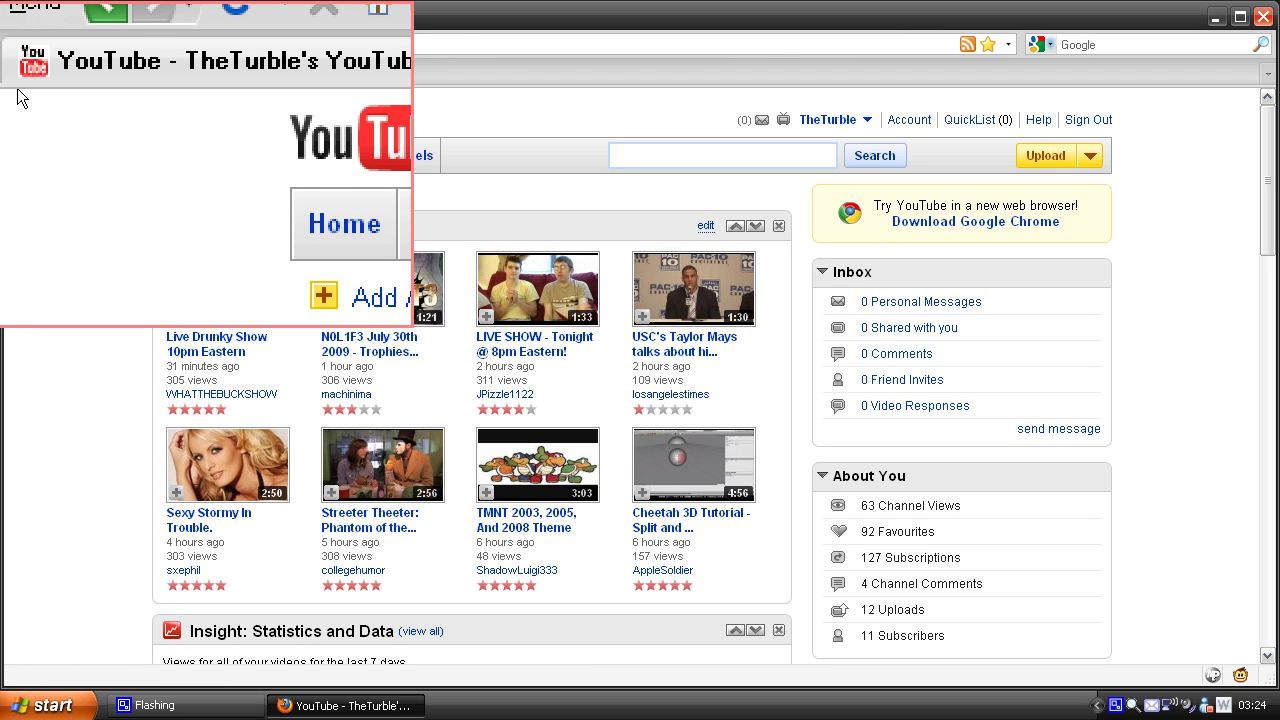
- Disable Reload Every on the YouTube page and close Firefox
{"action": "right_click", "coordinate": [87, 280]}
{"action": "mouse_move", "coordinate": [206, 340]}
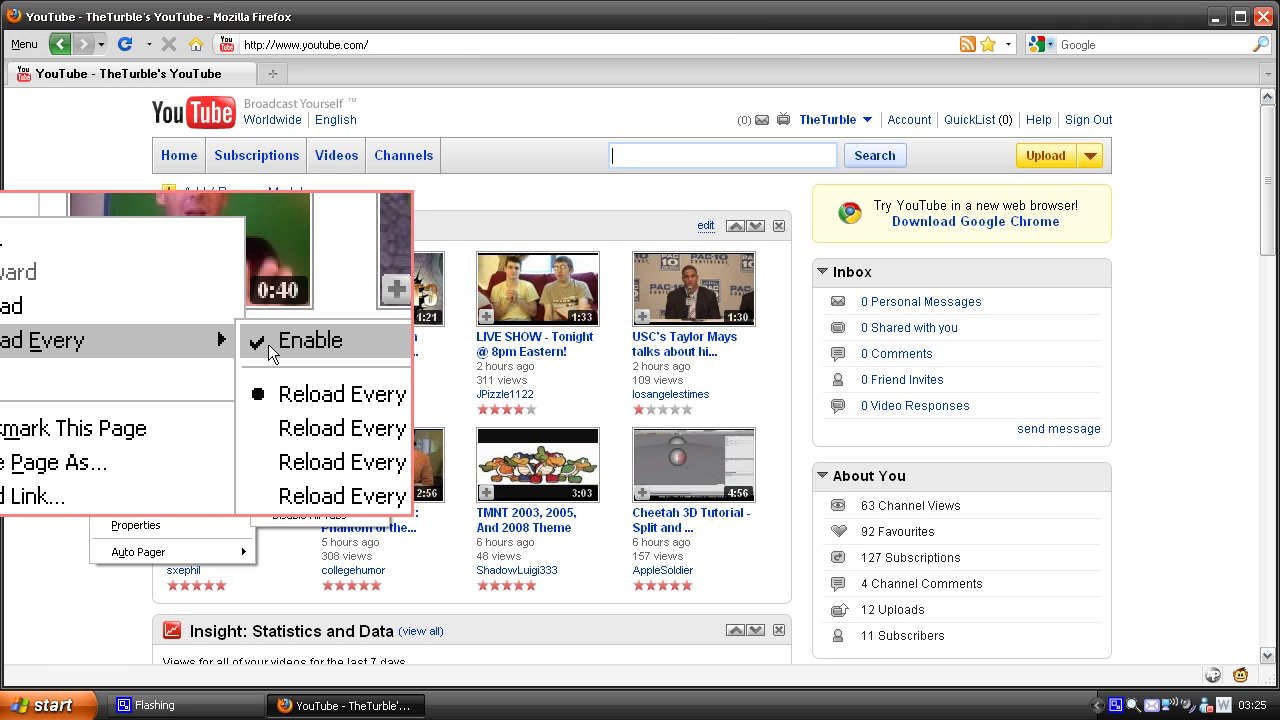
{"action": "left_click", "coordinate": [268, 344]}
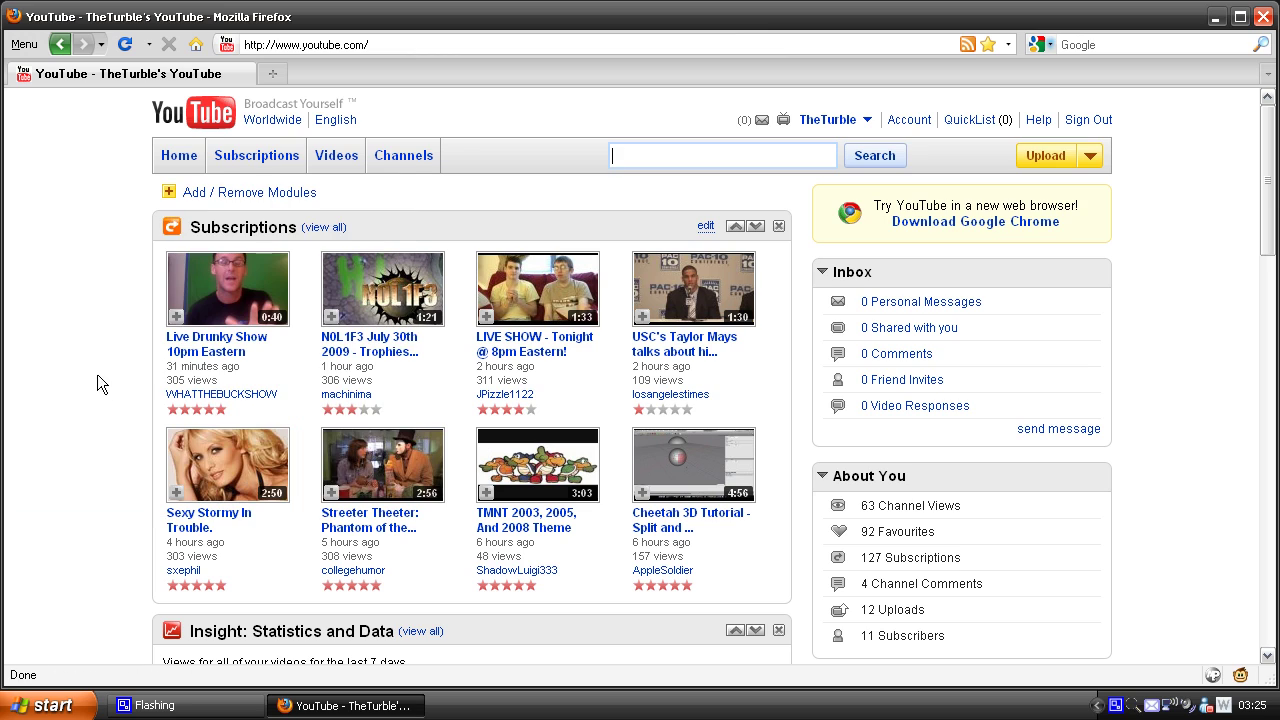
{"action": "left_click", "coordinate": [1263, 16]}
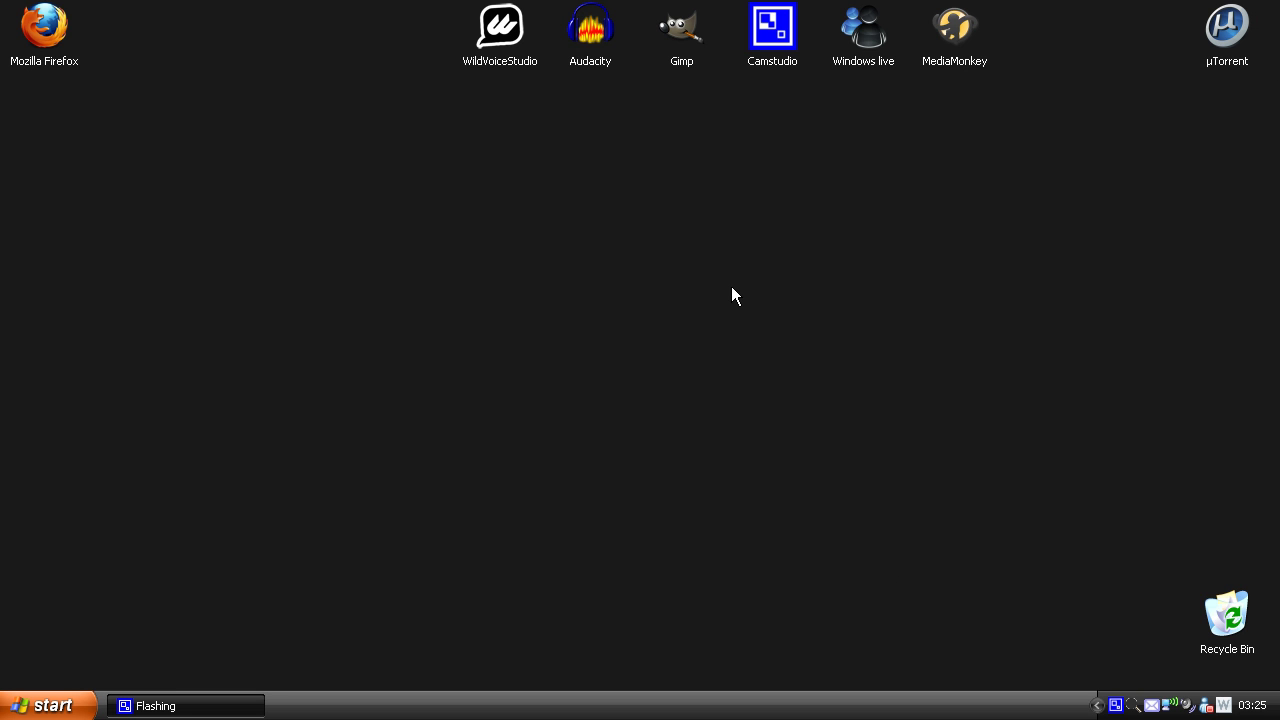